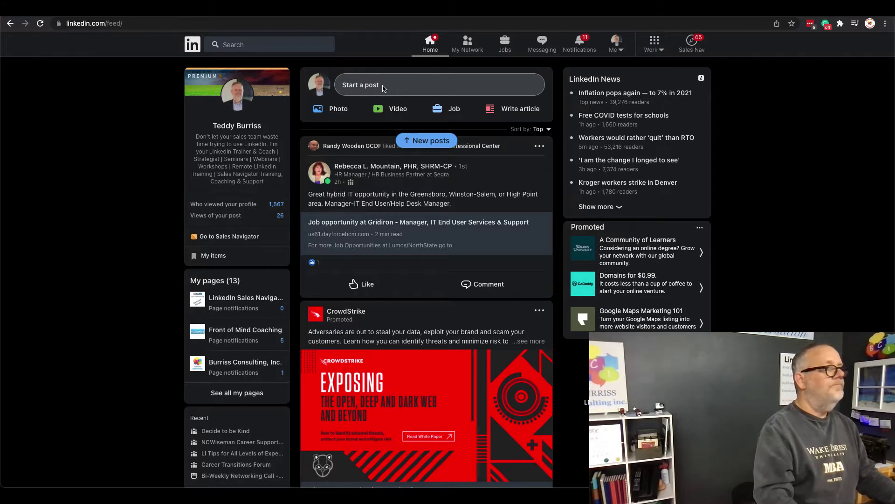
left_click(384, 89)
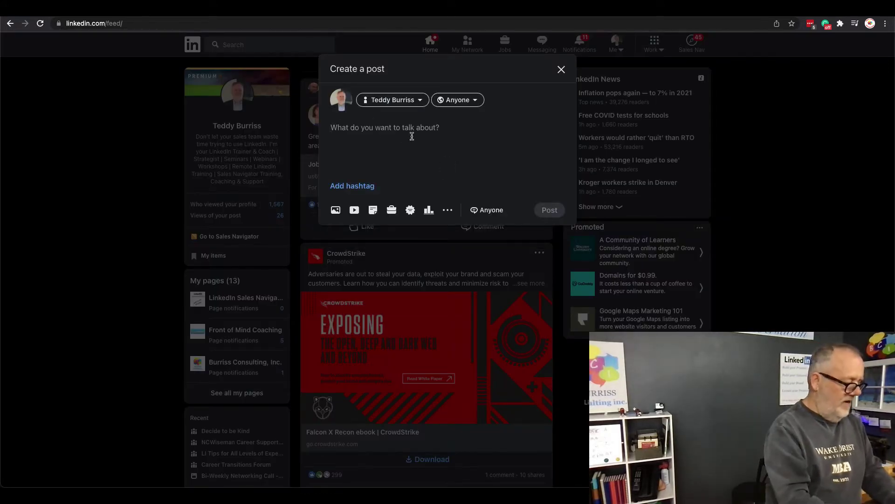
type("#TEsting for ")
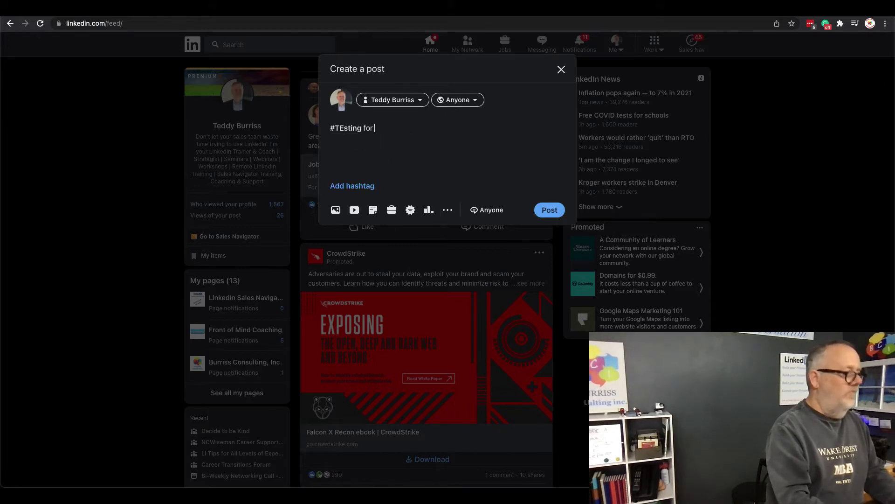
type("@les Fe")
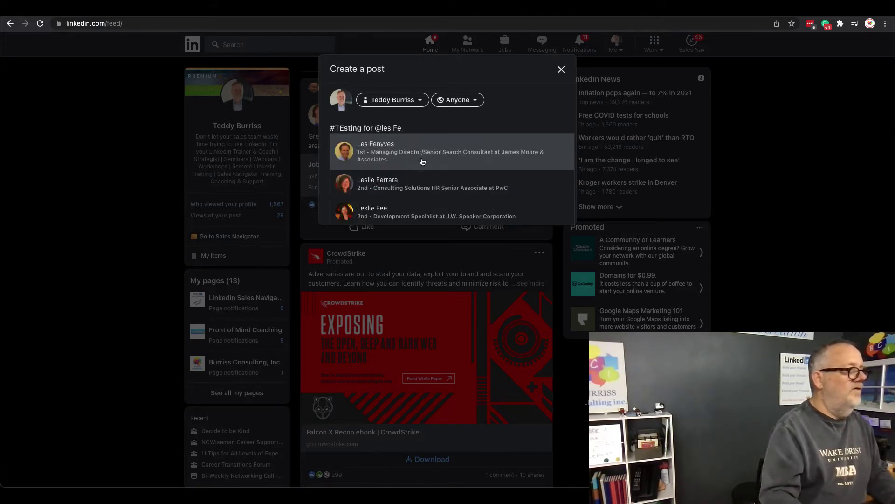
left_click(386, 149)
left_click(343, 127)
key("BackSpace")
- Add a sentence introducing Les's Word document and select the post text
type("e")
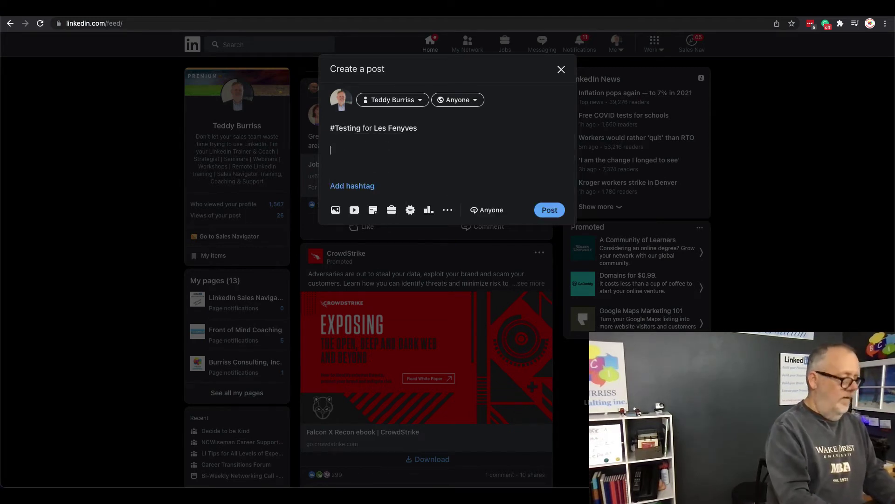
type("Here is a Word document Les wan")
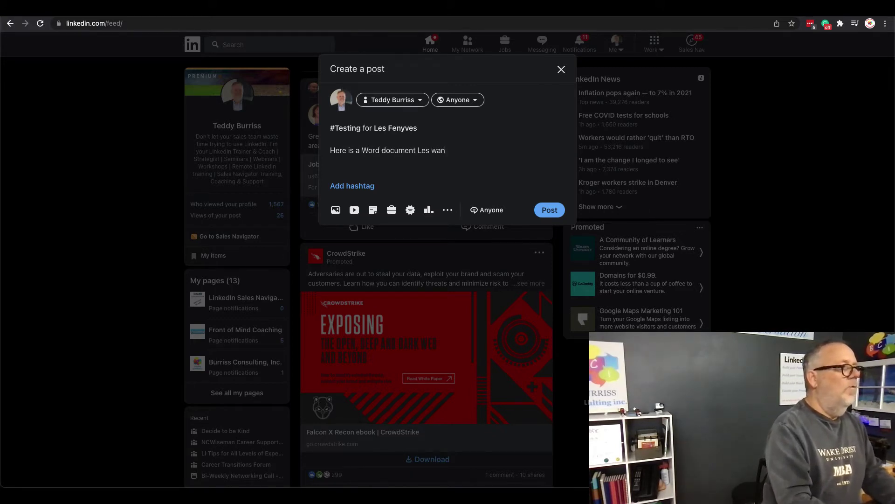
type("ts to share on his own")
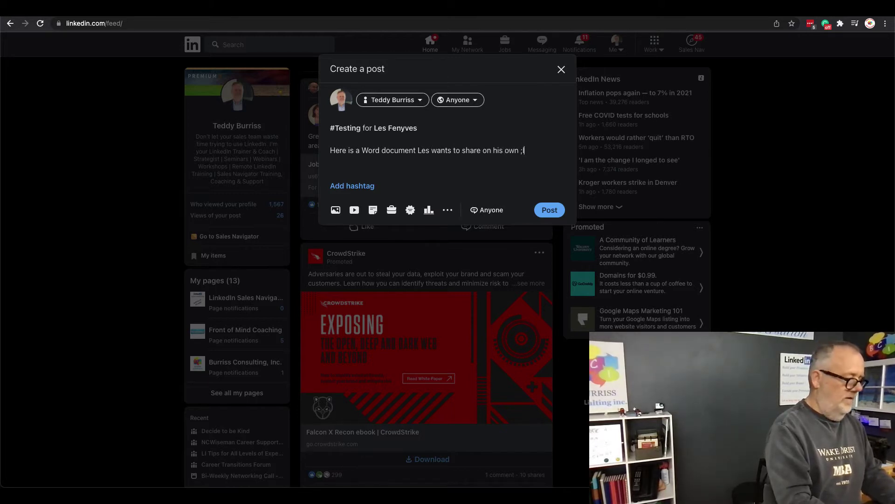
type("LinkedIn Profile sp ")
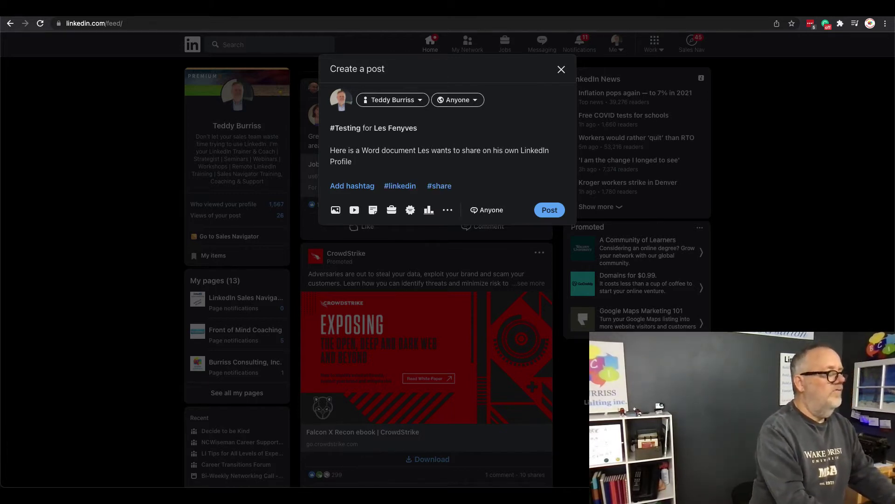
type(" can let others know of his ne")
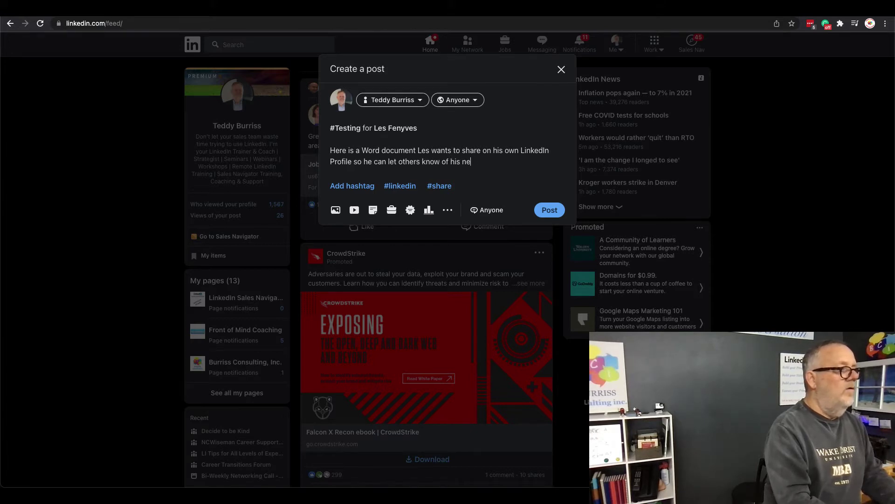
type(".")
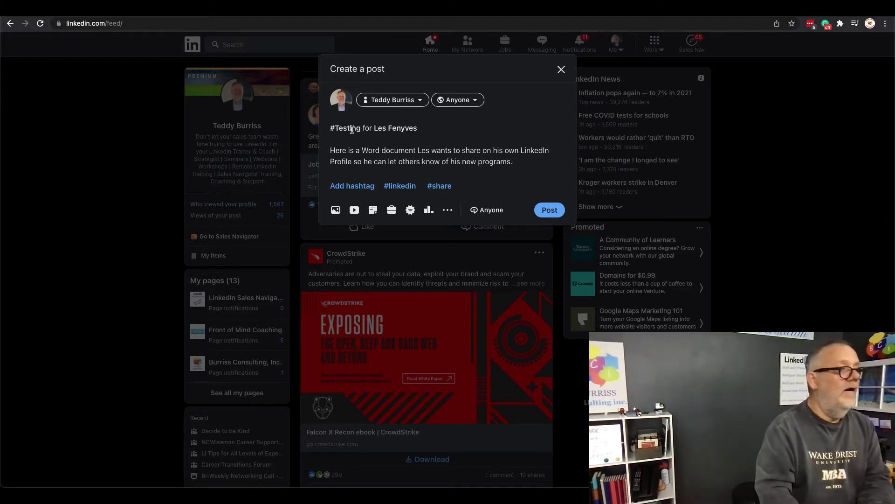
left_click_drag(352, 127, 517, 181)
left_click(517, 163)
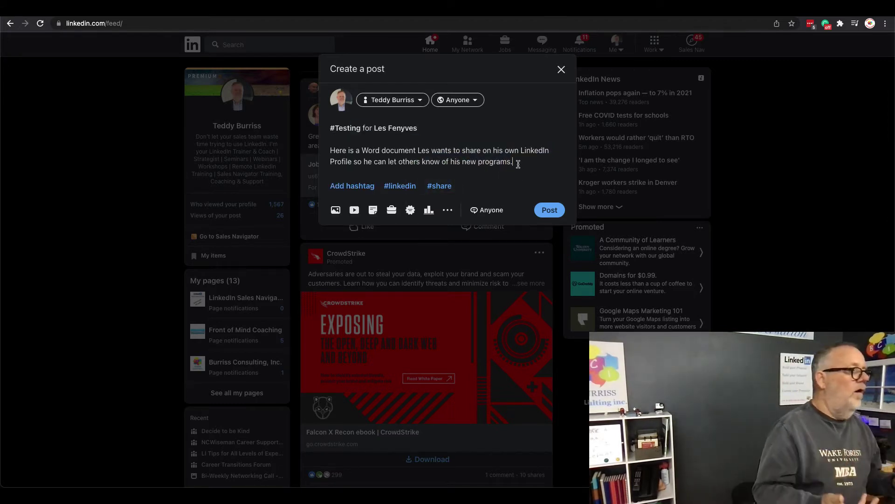
left_click_drag(344, 127, 518, 178)
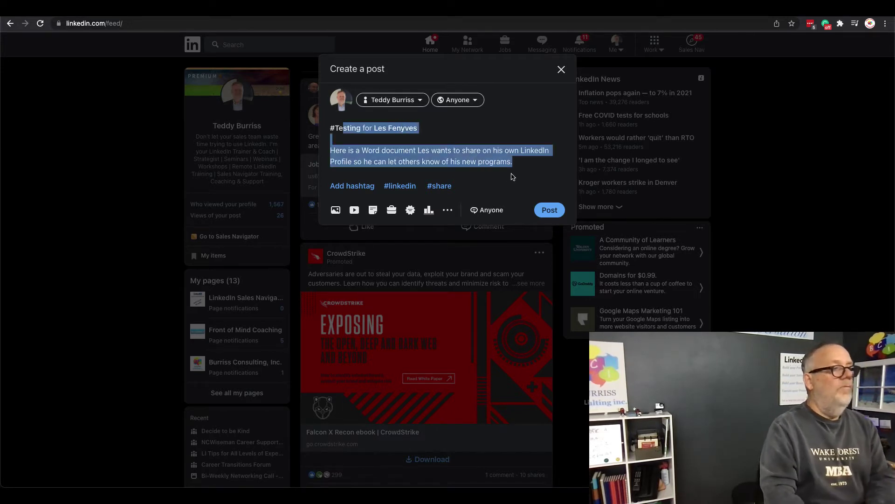
- Open the Add a document step and download 2022 Q1 Workshop Schedule.docx from the Gmail email
left_click(481, 150)
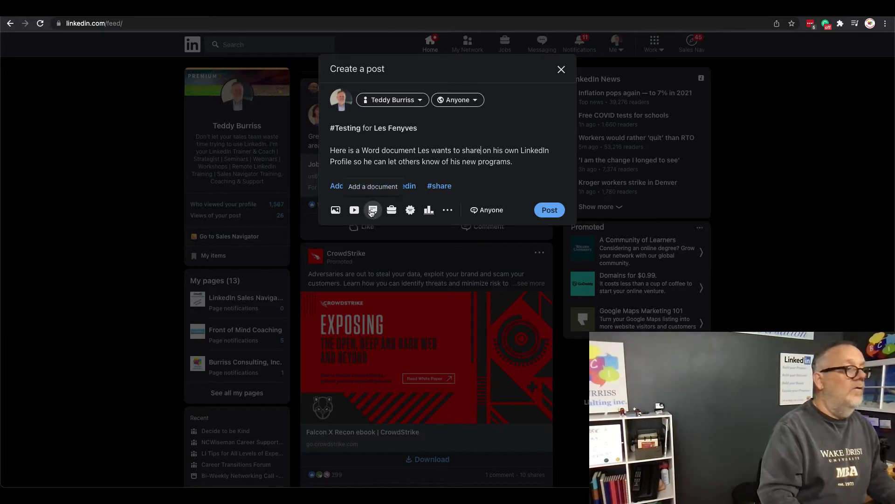
left_click(373, 211)
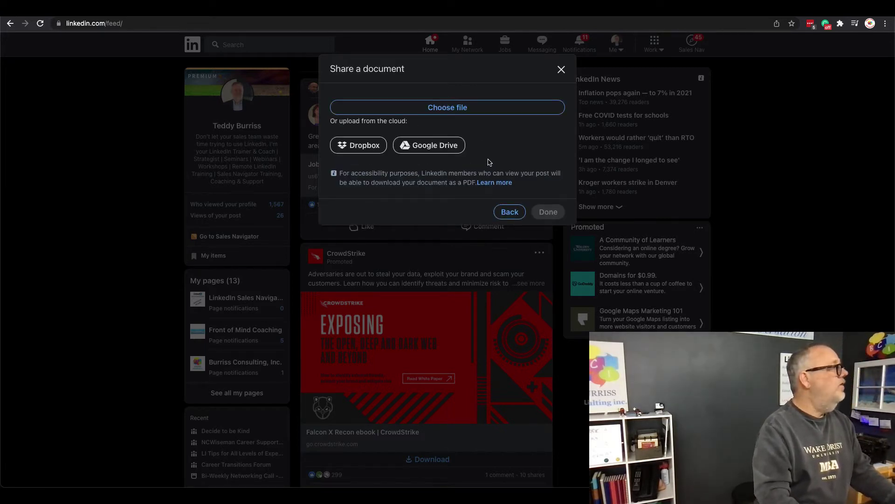
left_click(150, 10)
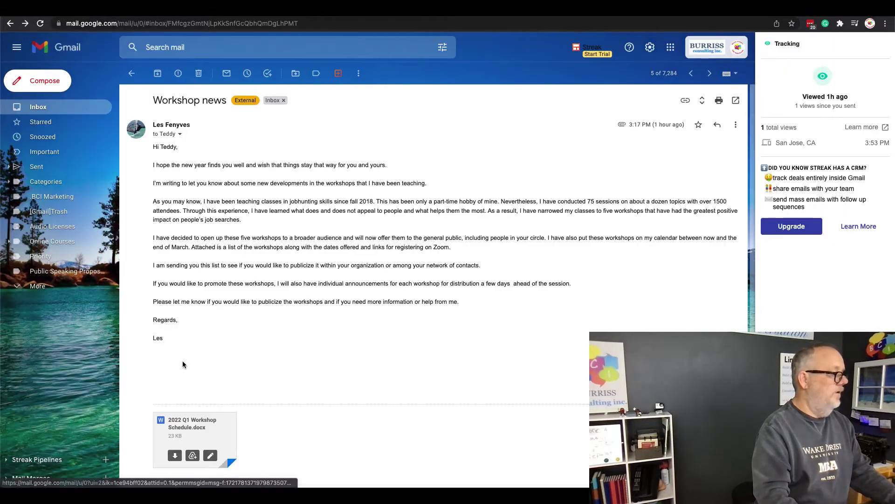
left_click(175, 456)
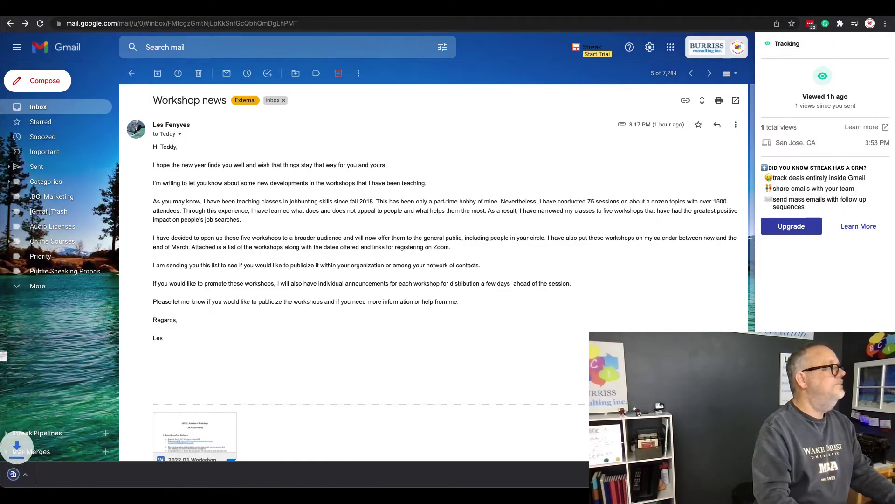
left_click(201, 10)
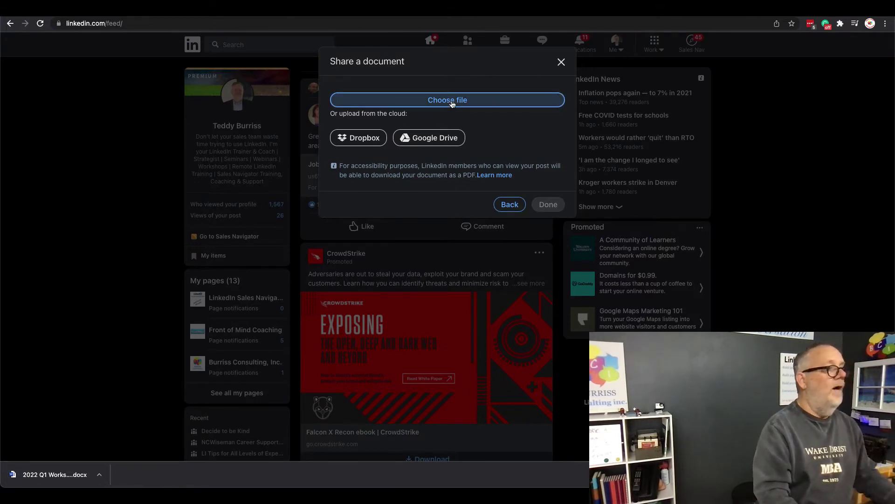
- Upload 2022 Q1 Workshop Schedule.docx from the Downloads folder
left_click(451, 103)
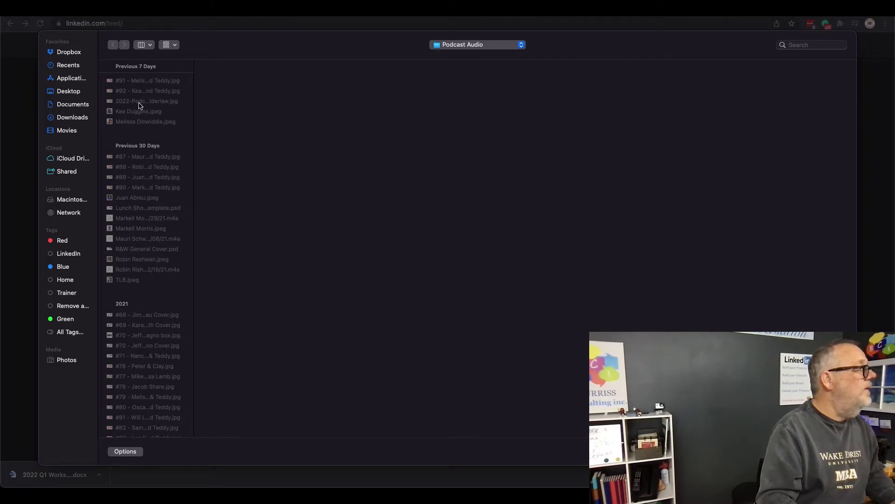
left_click(73, 120)
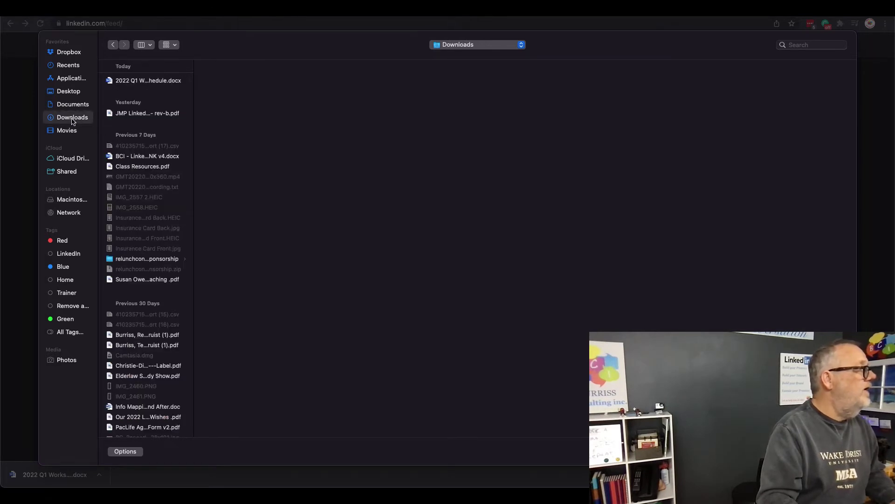
left_click(147, 83)
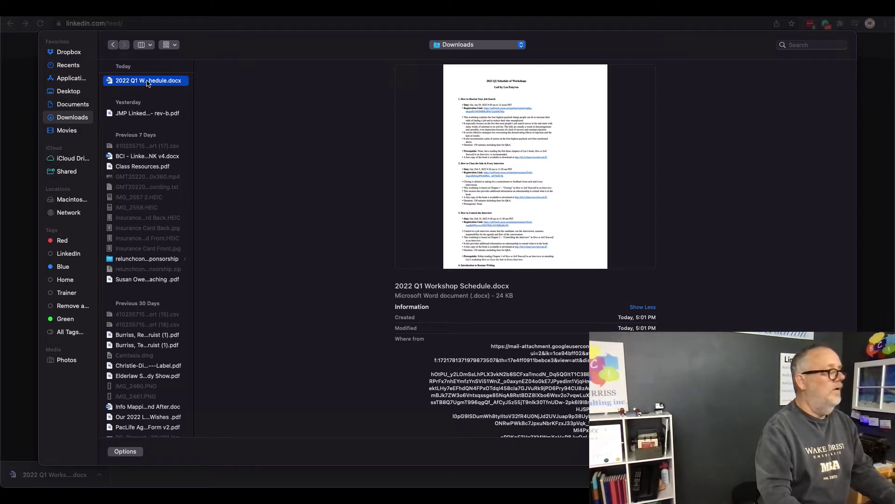
double_click(148, 83)
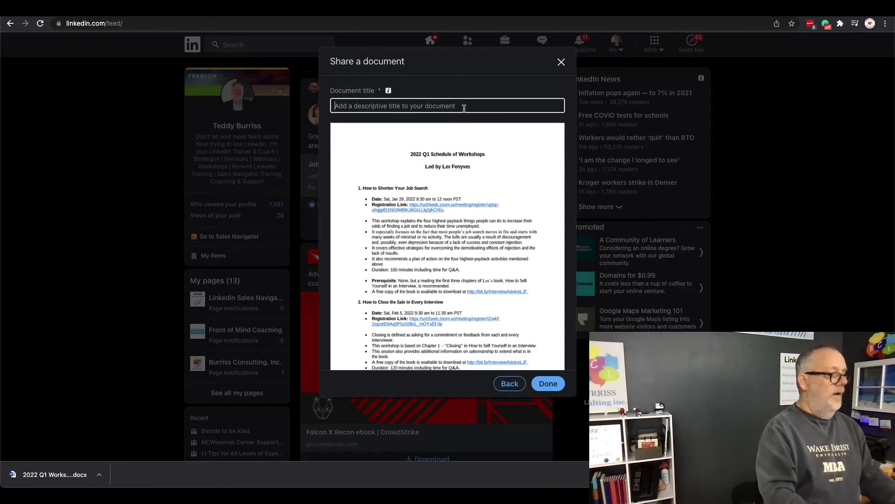
- Type the title 'Les Fenyves Helping others in their Job Search -' and page through the 3-page preview
type("Les")
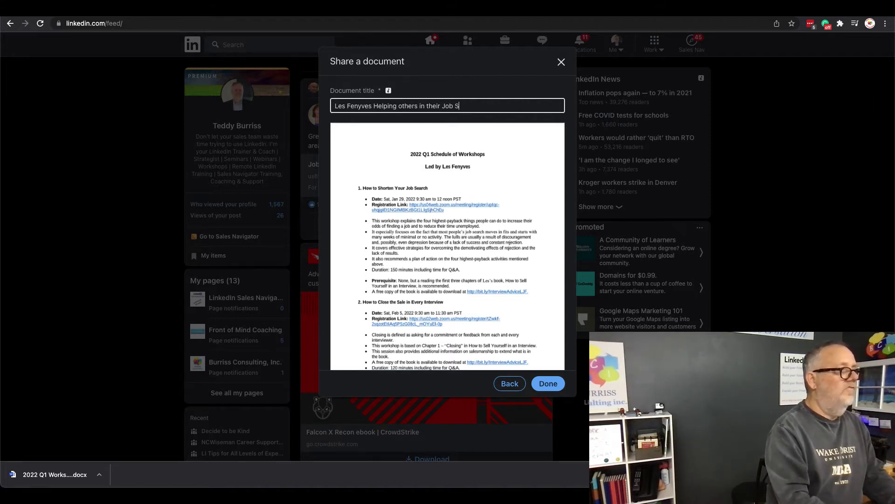
type("-")
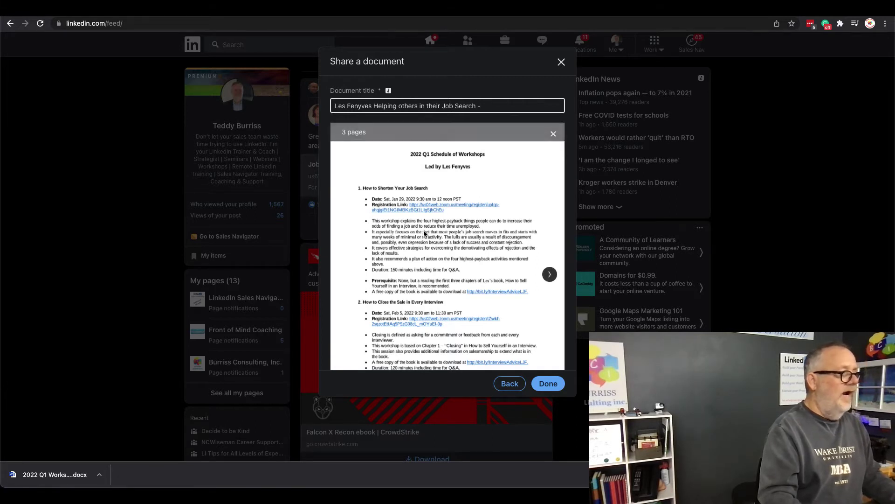
scroll(423, 231, "down", 5)
scroll(437, 264, "down", 1)
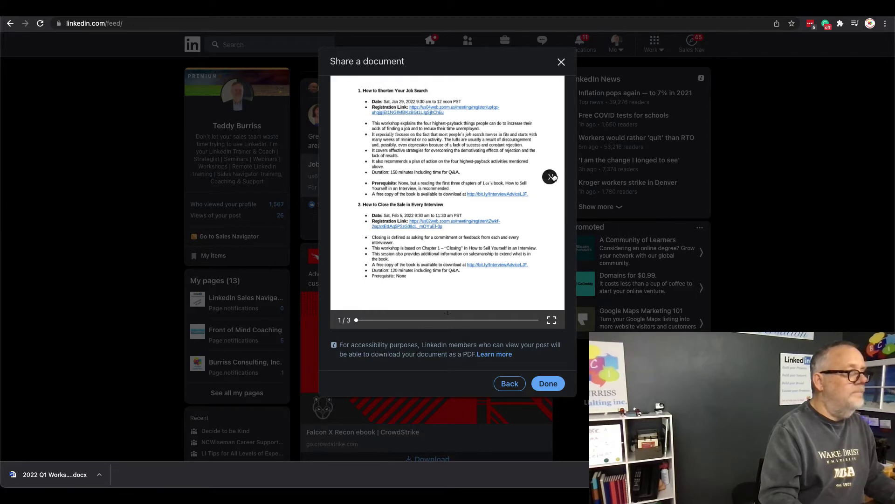
left_click(550, 177)
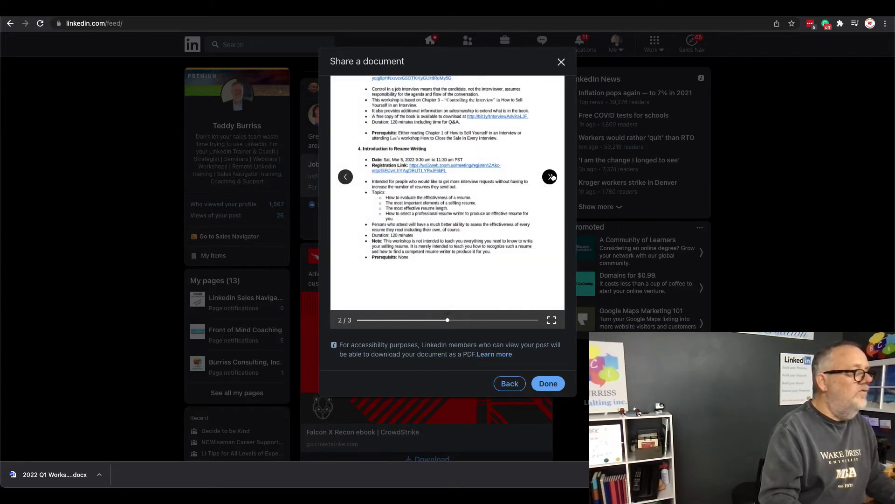
left_click(550, 176)
scroll(415, 171, "up", 3)
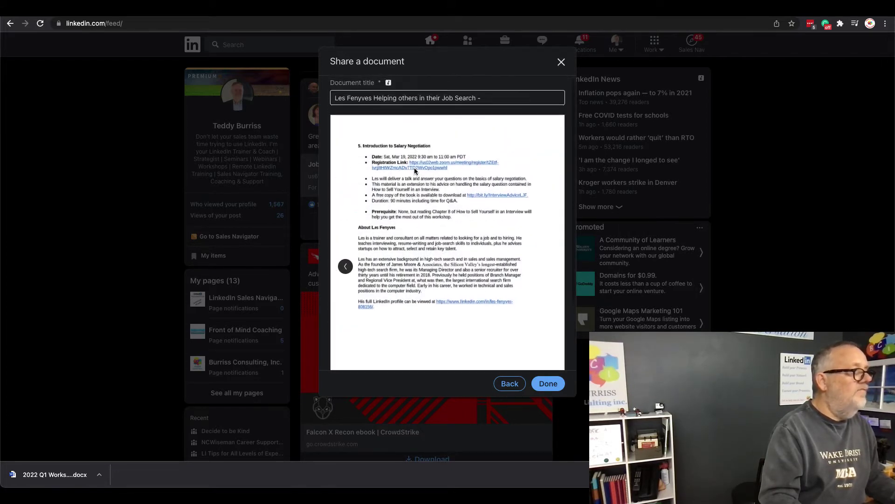
left_click(343, 273)
left_click(344, 273)
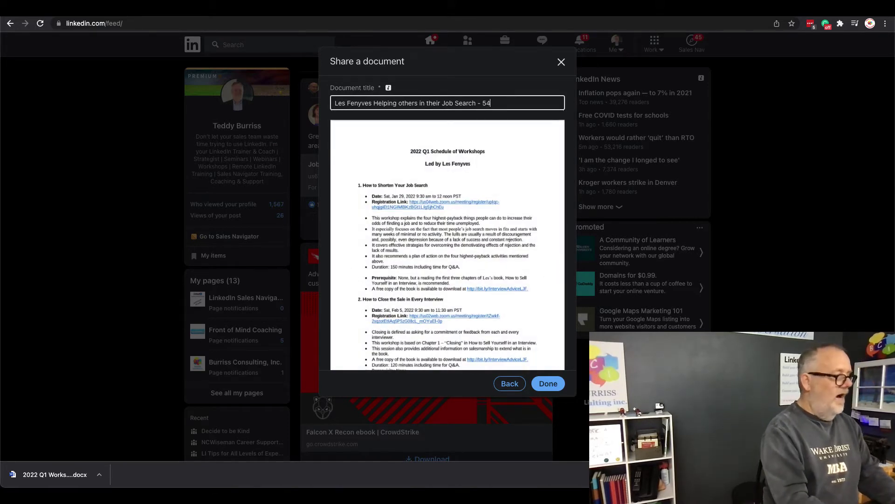
- Continue the title with '5 Fr' after checking the workshop email in Gmail
type("5")
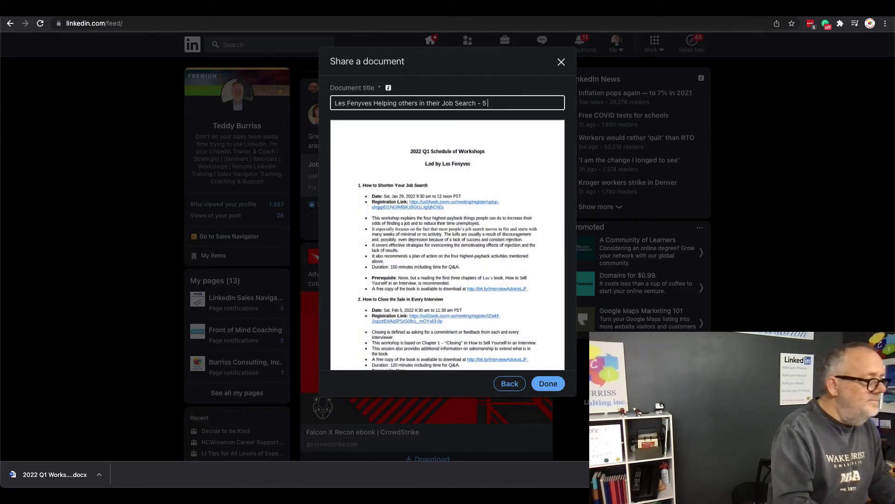
mouse_move(447, 245)
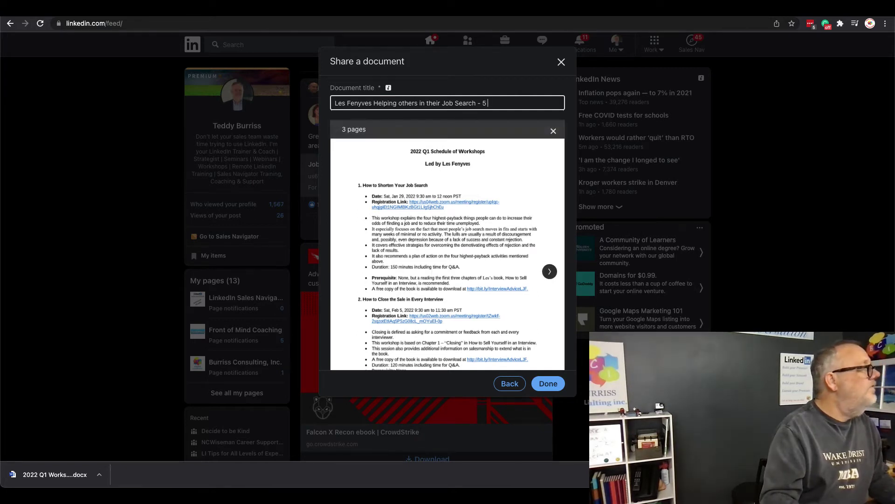
left_click(93, 7)
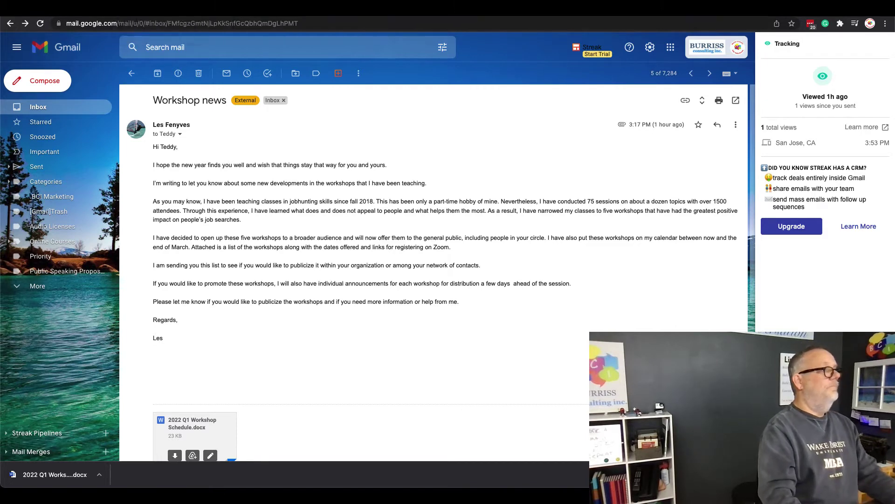
key("ctrl+Tab")
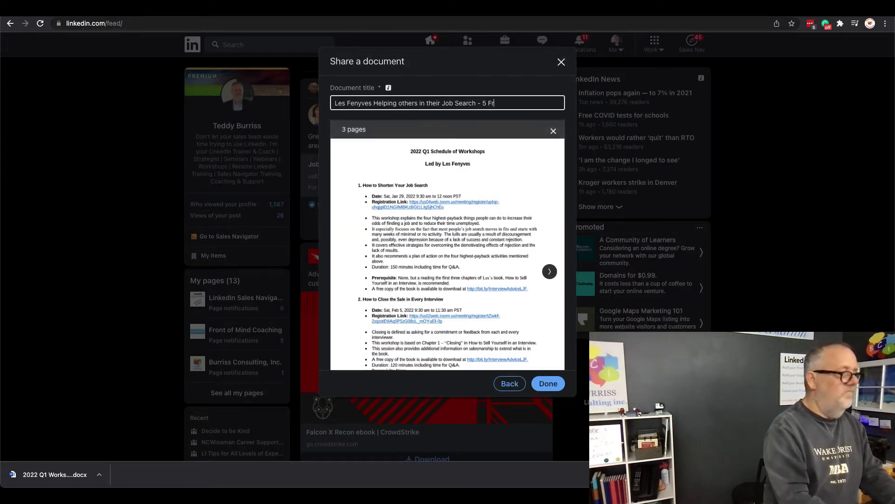
- Edit the title to drop 'their' and end with '5 Free Webinars' within the character limit
type("ee Webinars")
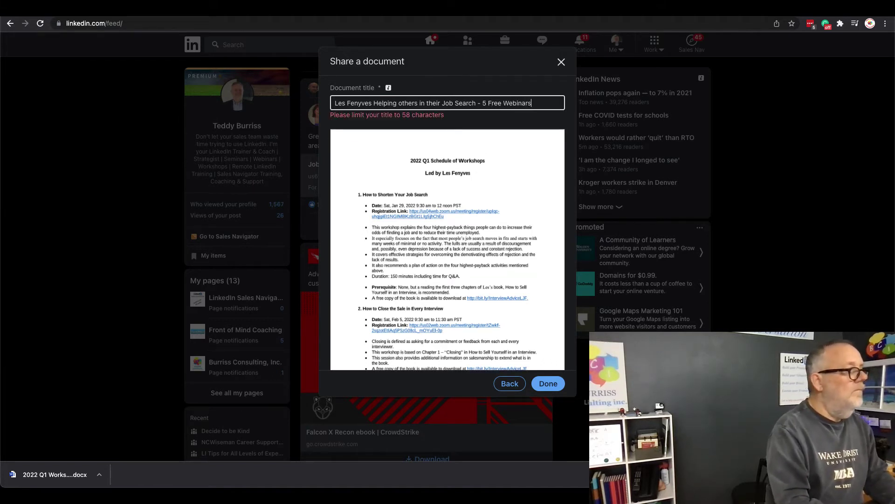
key("alt+shift+Left")
key("BackSpace")
type("c")
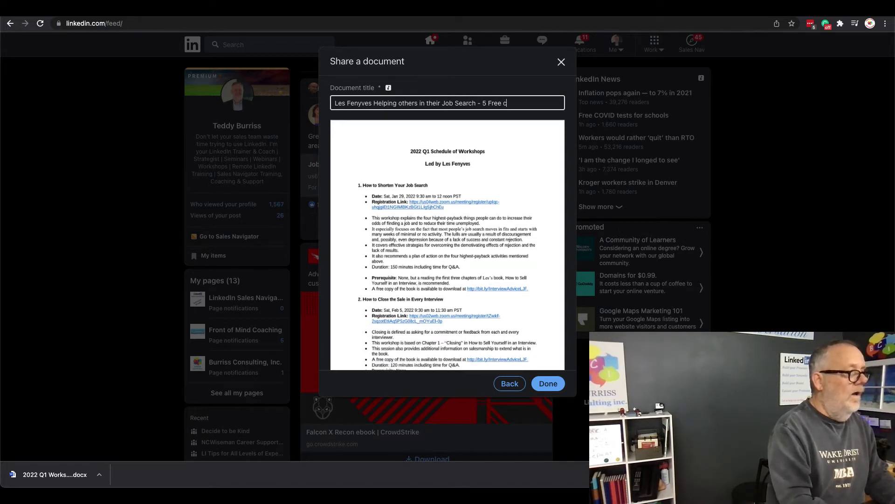
type("lasses")
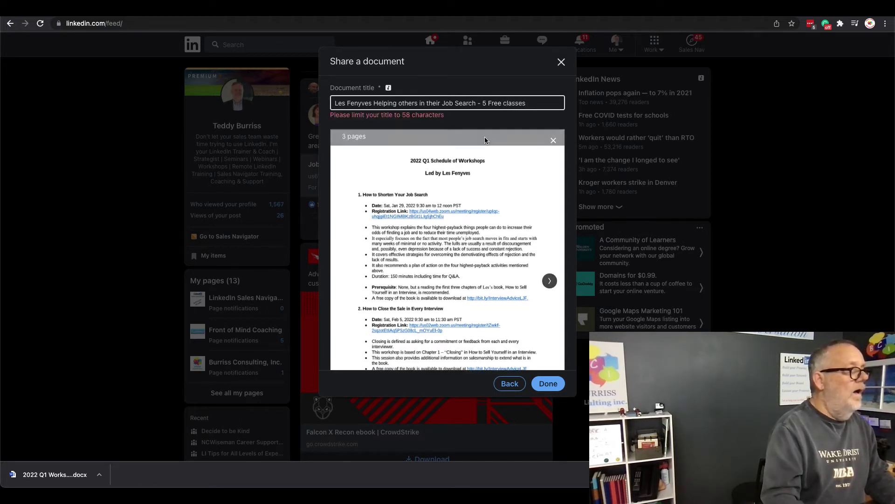
double_click(433, 103)
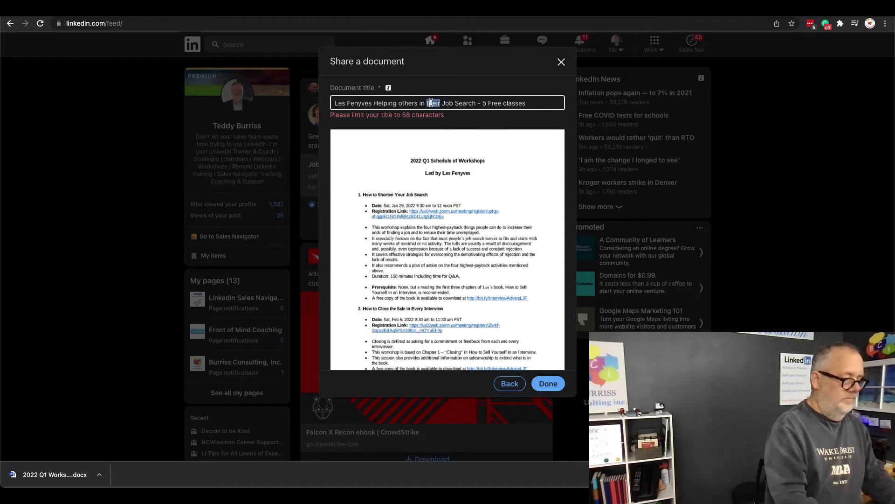
key("BackSpace")
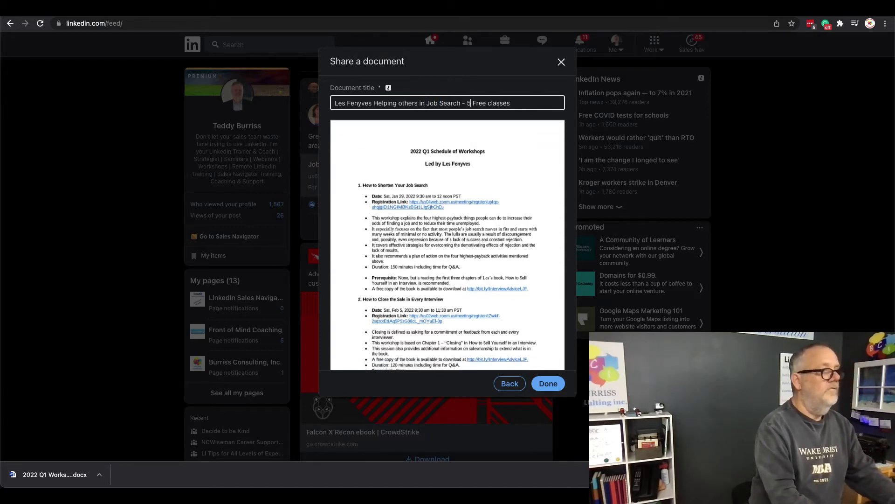
double_click(490, 103)
type("we")
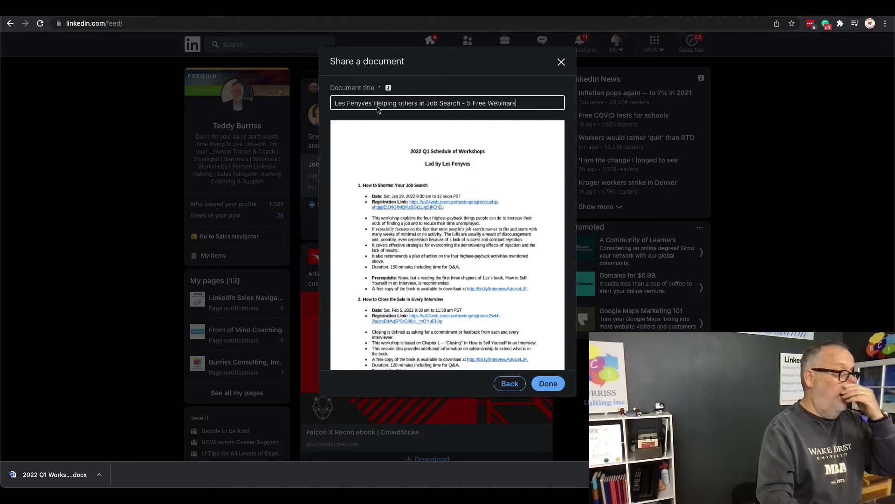
left_click_drag(373, 103, 568, 114)
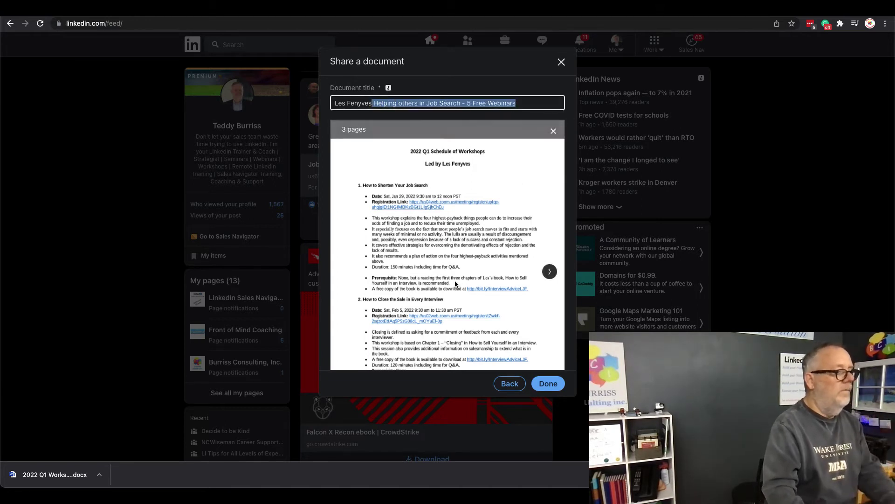
- Attach the titled document and add #JobSearch #CareerTransition #Careers on a new line
left_click(550, 386)
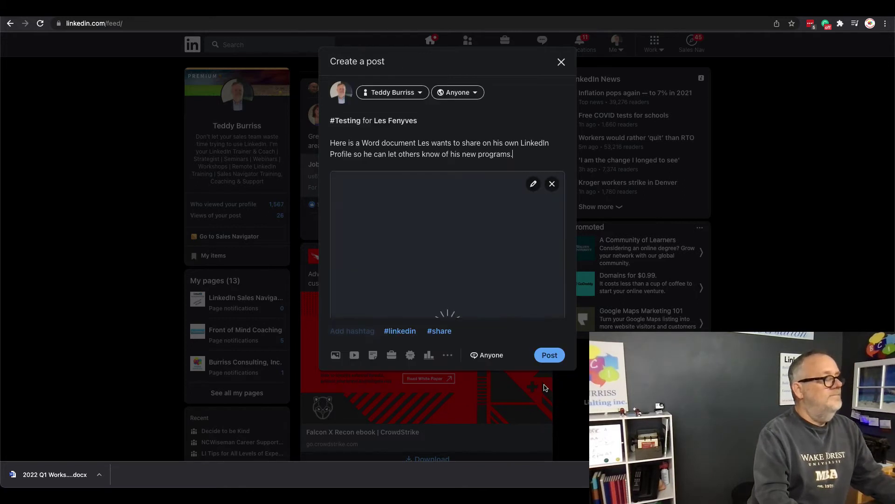
left_click(521, 159)
key("Return")
key("Return")
type("#")
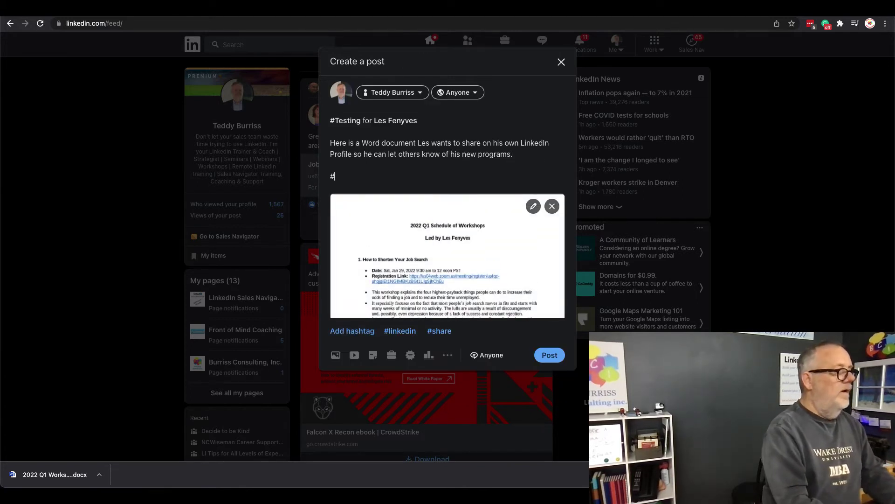
type("Job SS")
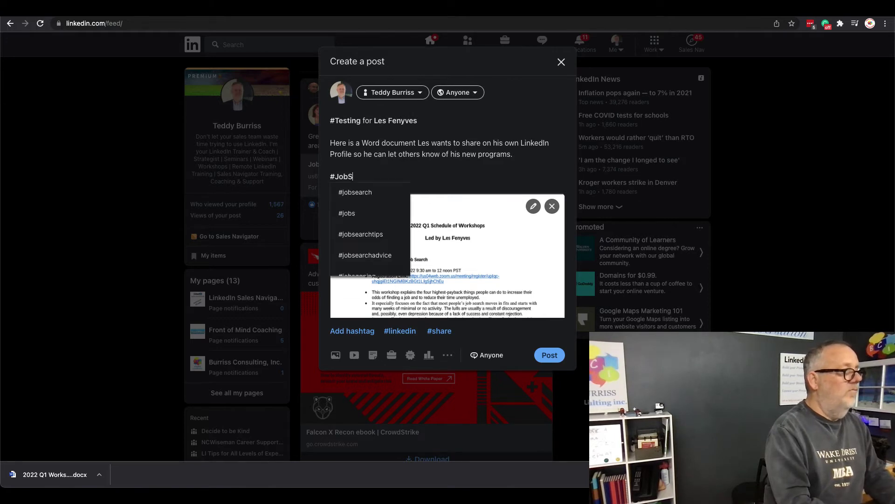
type("earch")
type(" #Career Tr")
type("Tra")
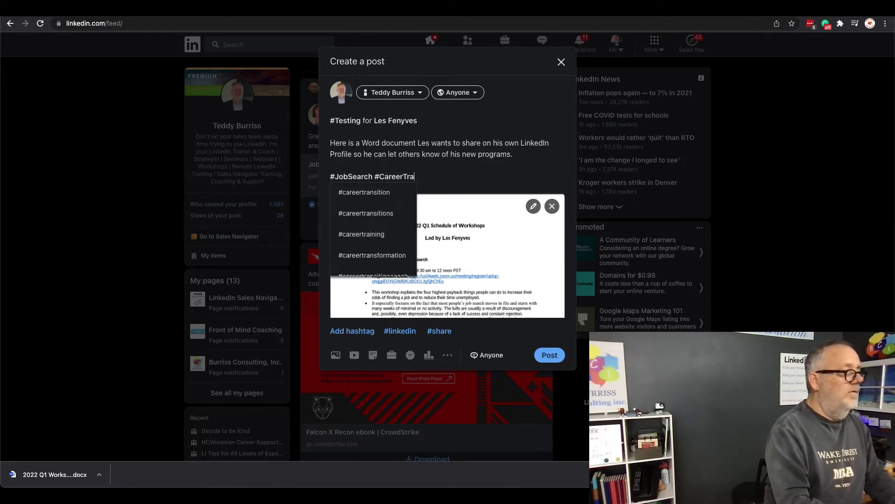
type("nsition #")
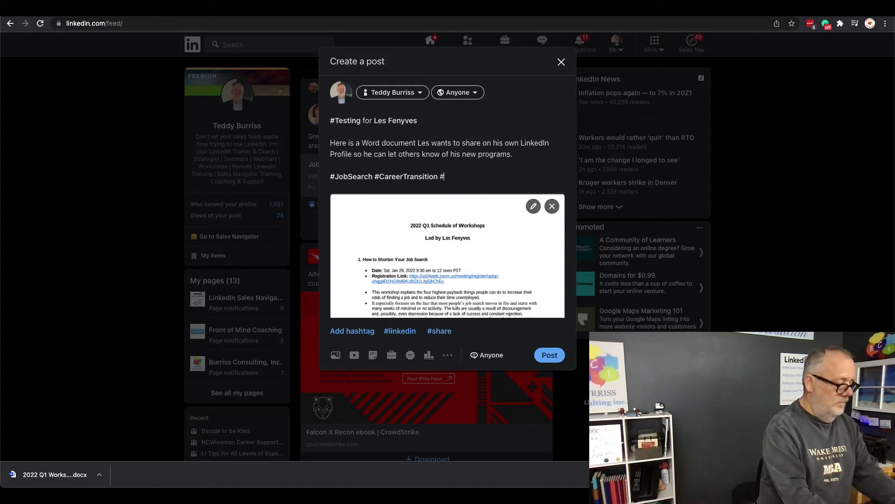
type("Careers")
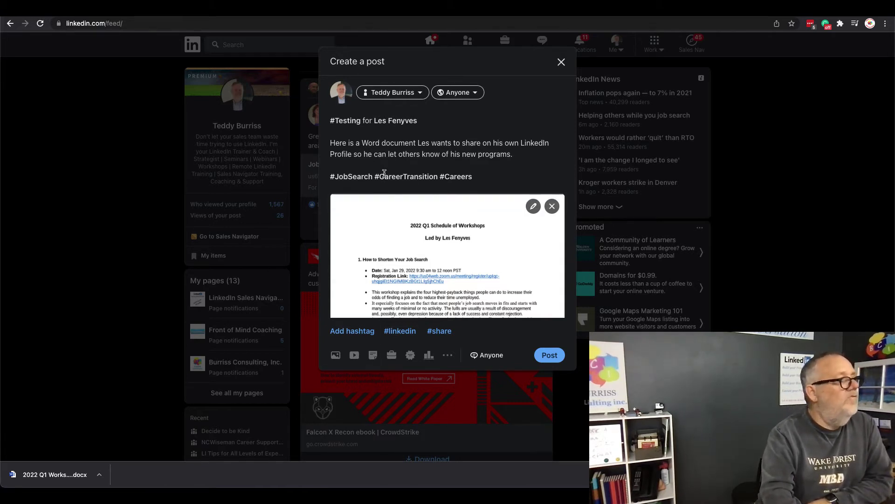
left_click_drag(362, 121, 488, 192)
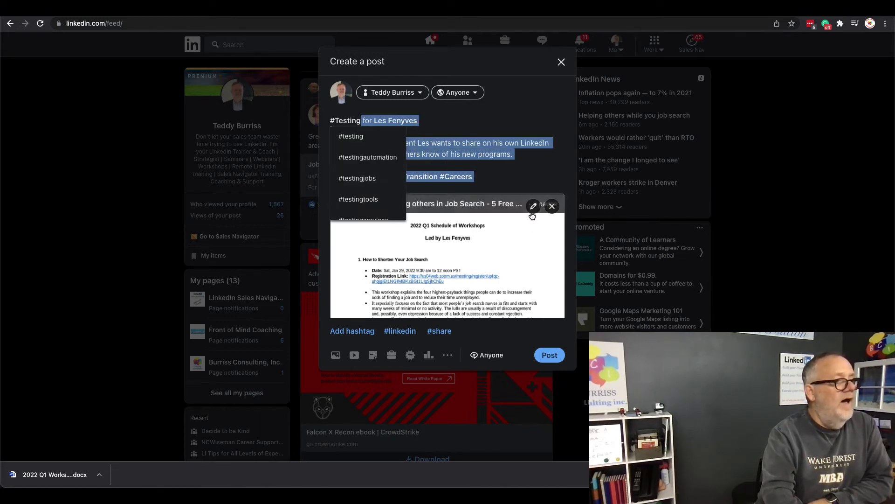
left_click(519, 159)
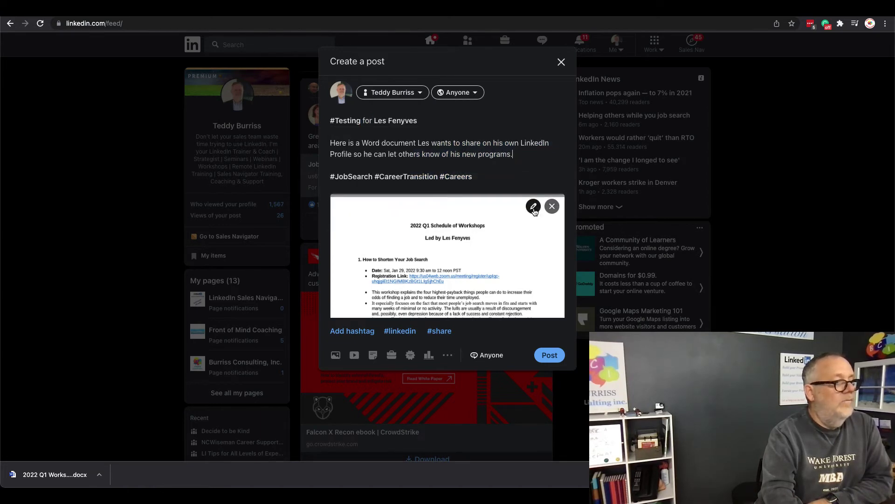
- Publish the post with the workshop schedule document attached
left_click(547, 357)
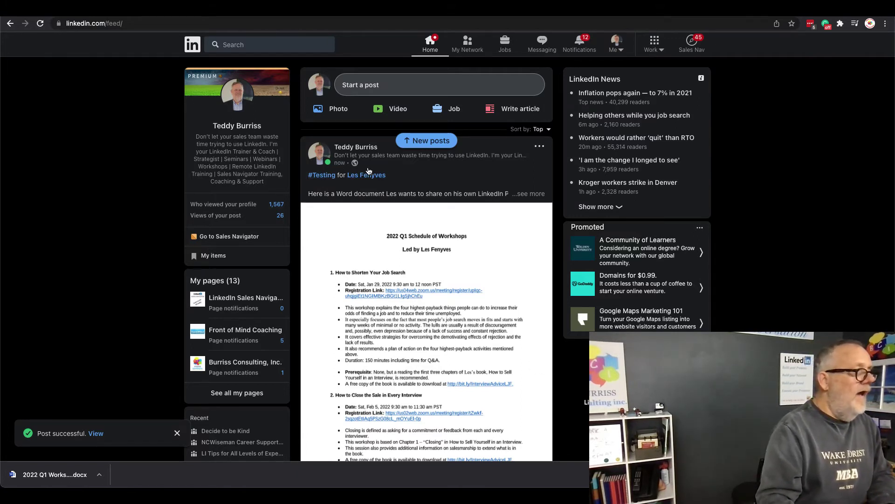
left_click(540, 145)
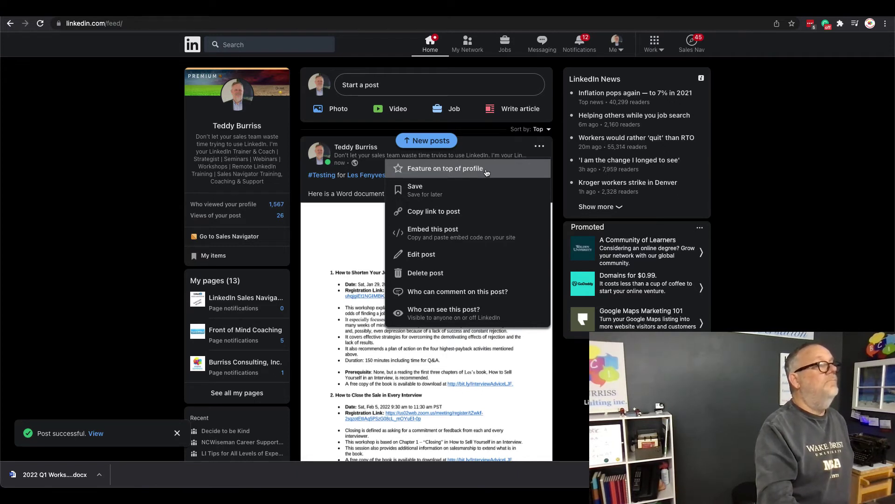
left_click(462, 171)
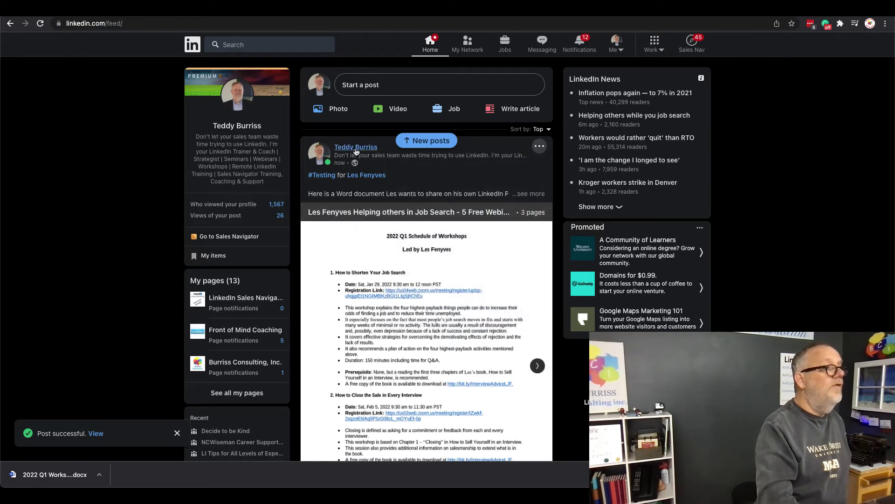
left_click(539, 147)
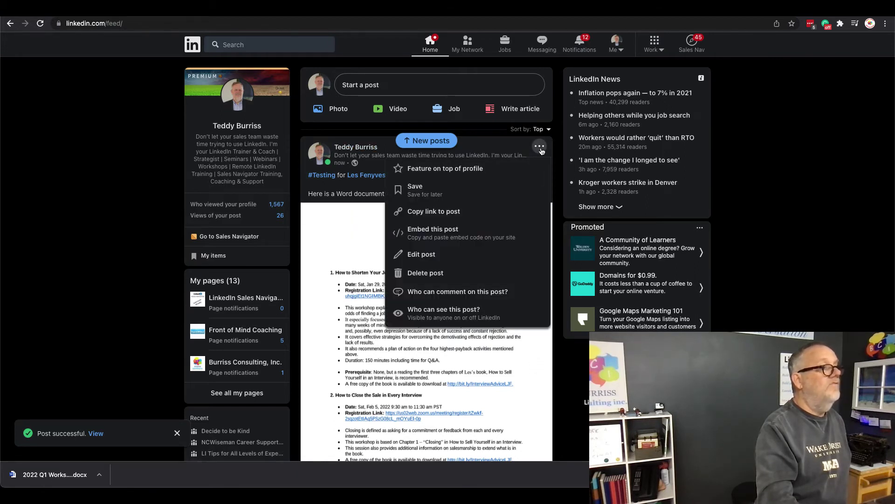
left_click(421, 169)
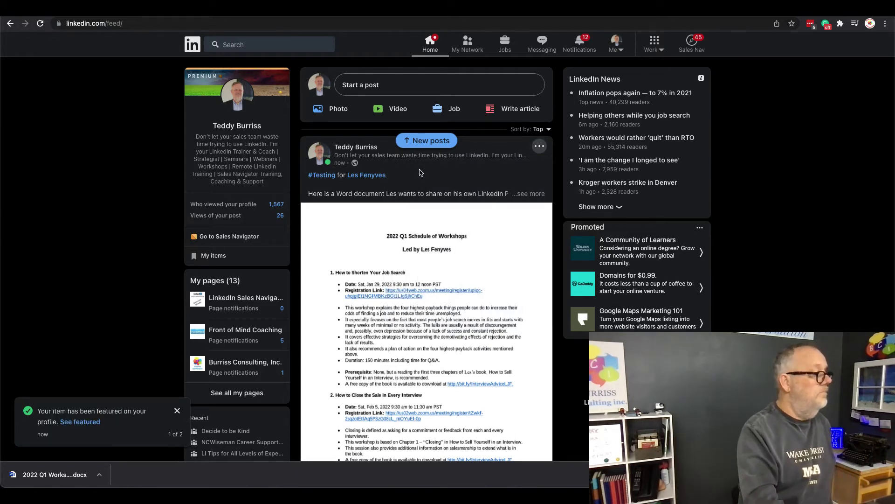
mouse_move(80, 422)
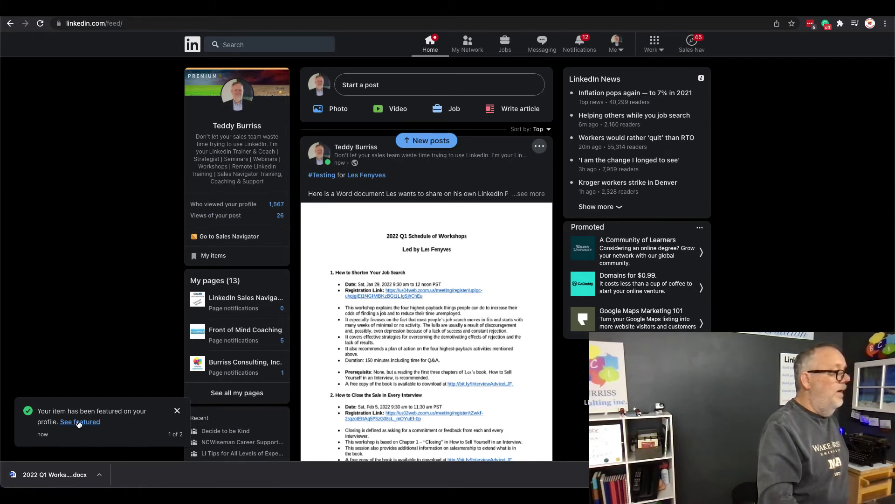
- Go to the profile's featured items and scroll down to the featured post
left_click(84, 423)
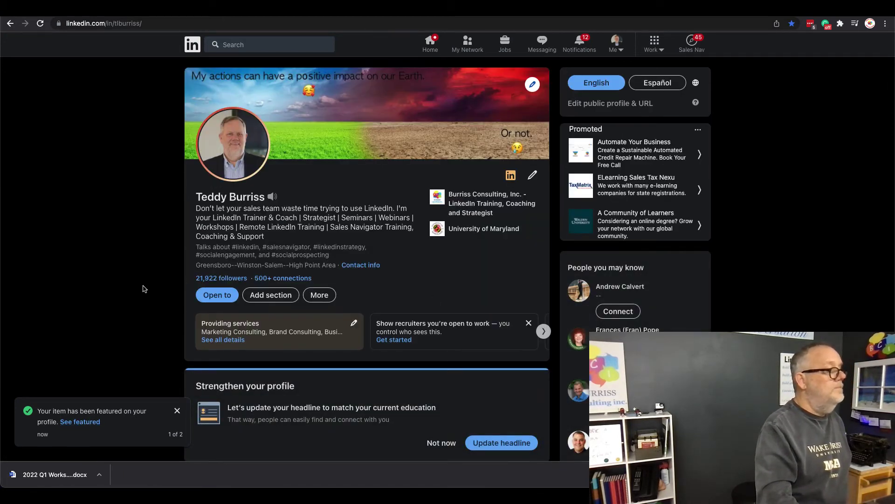
scroll(143, 289, "down", 3)
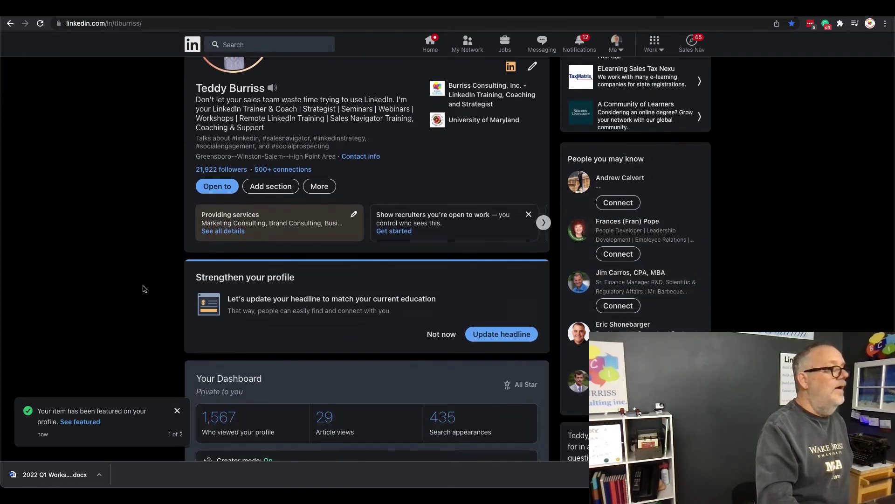
scroll(144, 289, "down", 3)
scroll(143, 289, "down", 2)
scroll(144, 289, "down", 3)
scroll(143, 289, "down", 2)
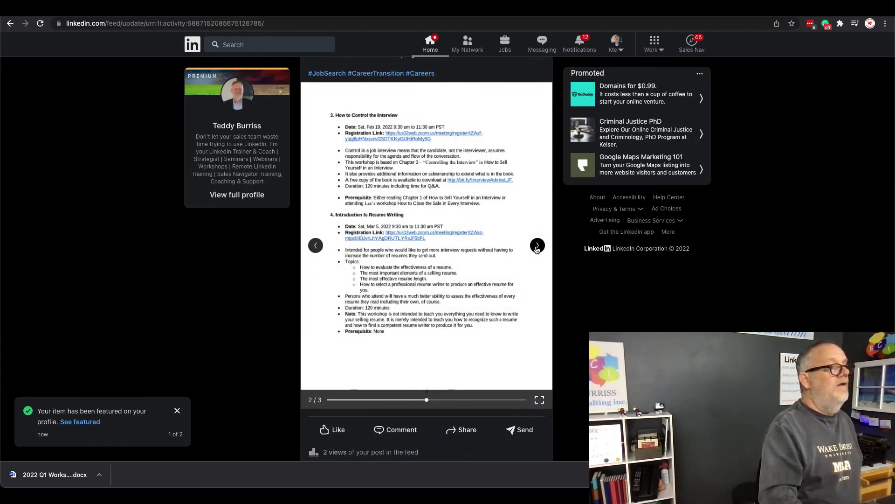
left_click(540, 401)
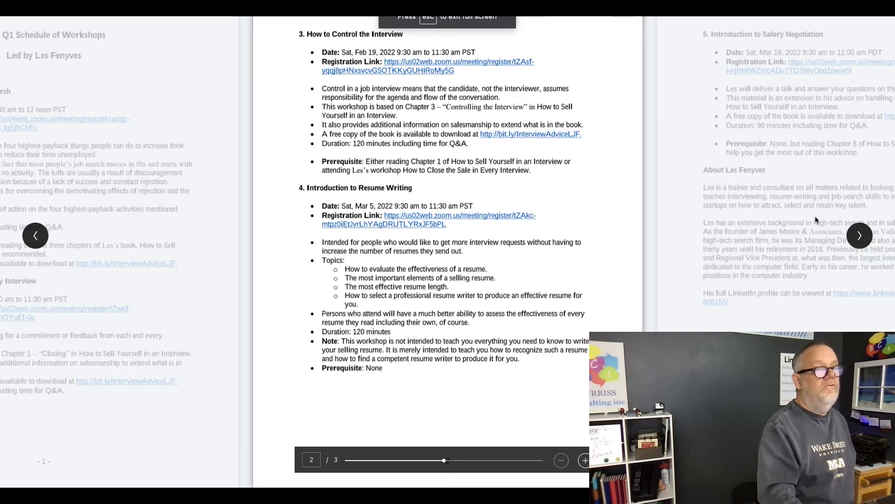
left_click(861, 235)
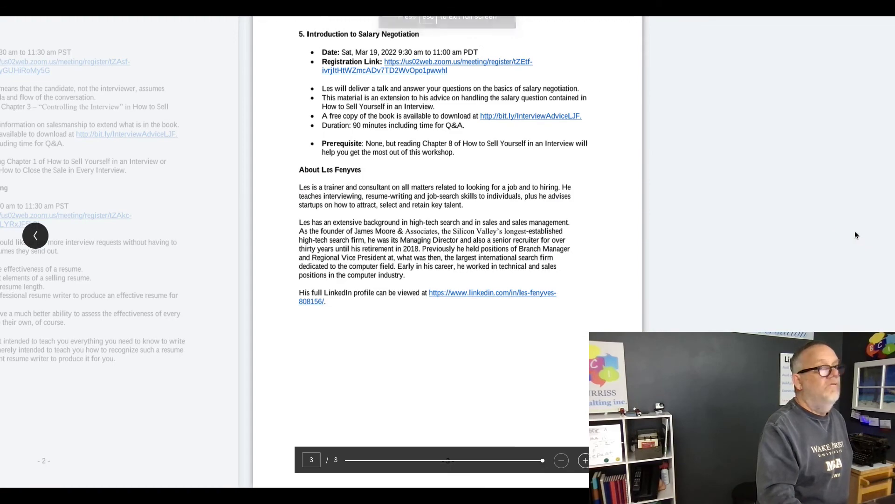
left_click(36, 235)
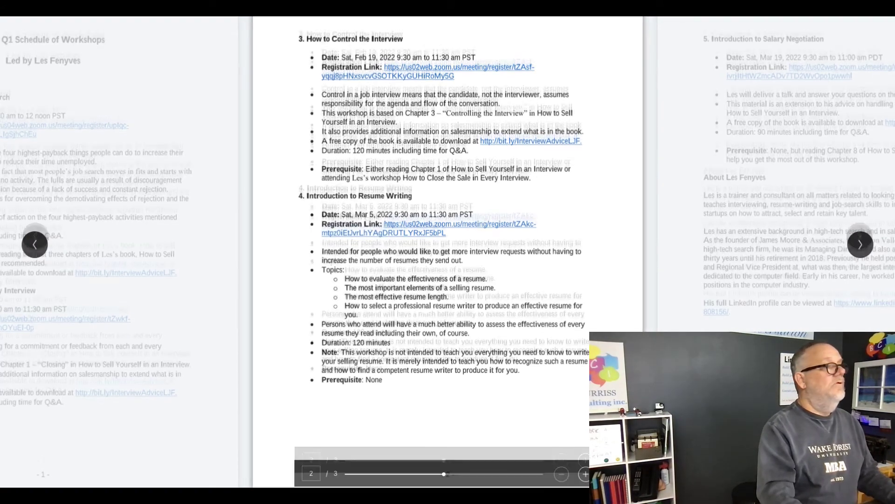
key("Escape")
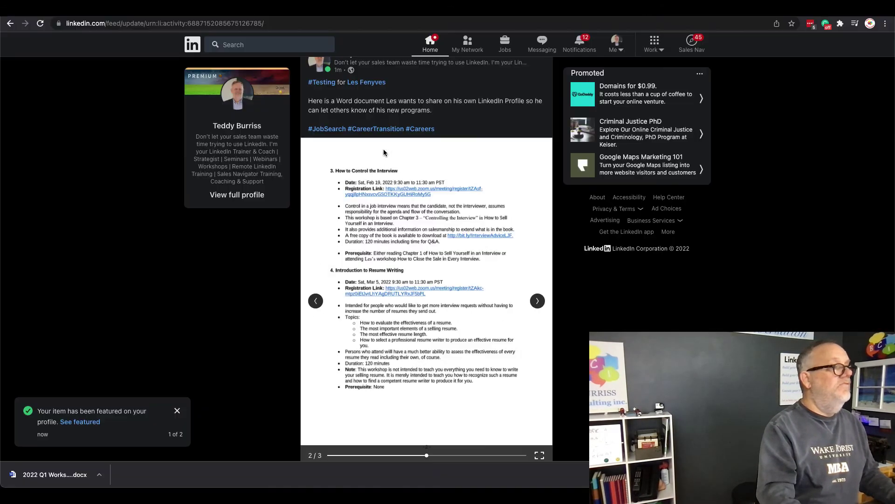
mouse_move(427, 308)
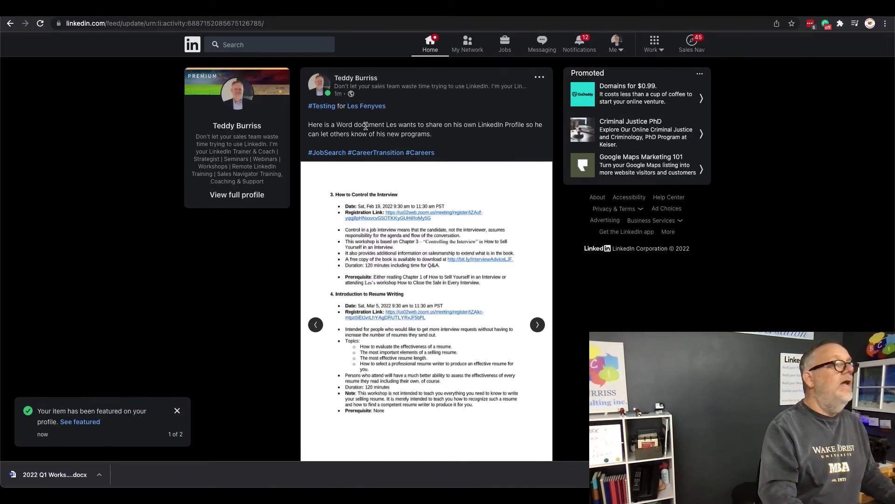
- Remove the workshop schedule post from the profile's featured items
left_click_drag(308, 117, 414, 136)
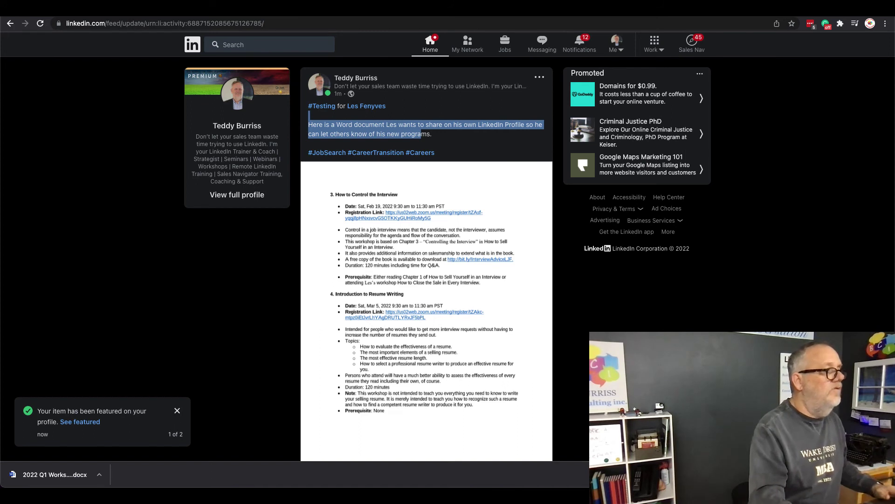
left_click(538, 78)
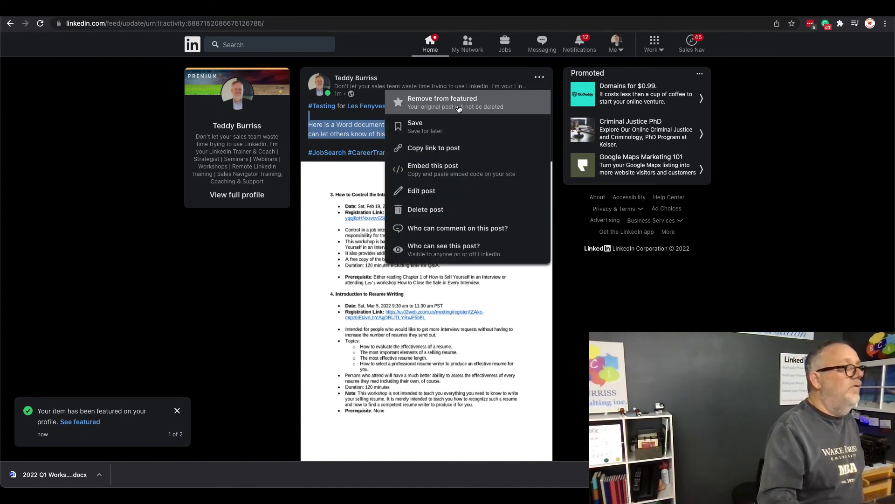
left_click(432, 106)
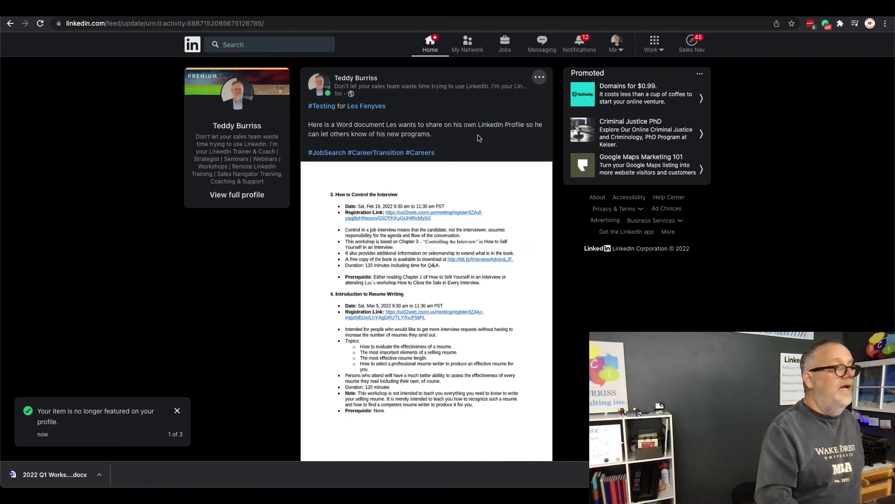
left_click(540, 80)
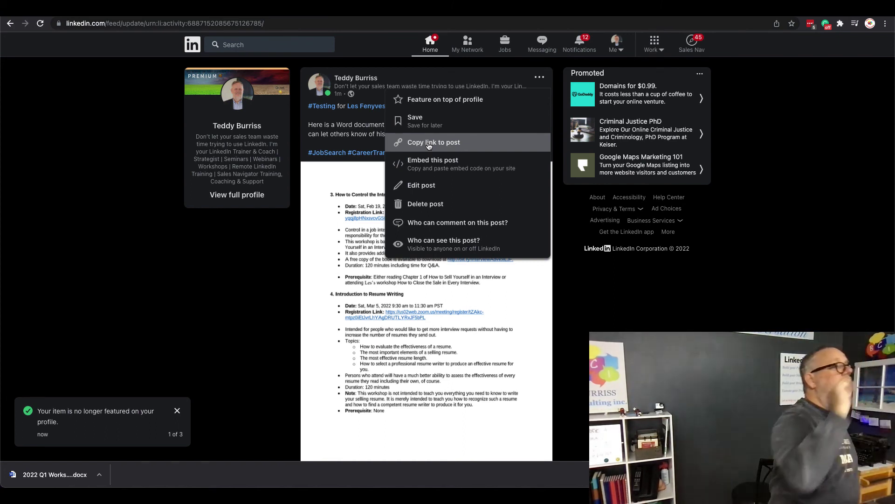
left_click(364, 219)
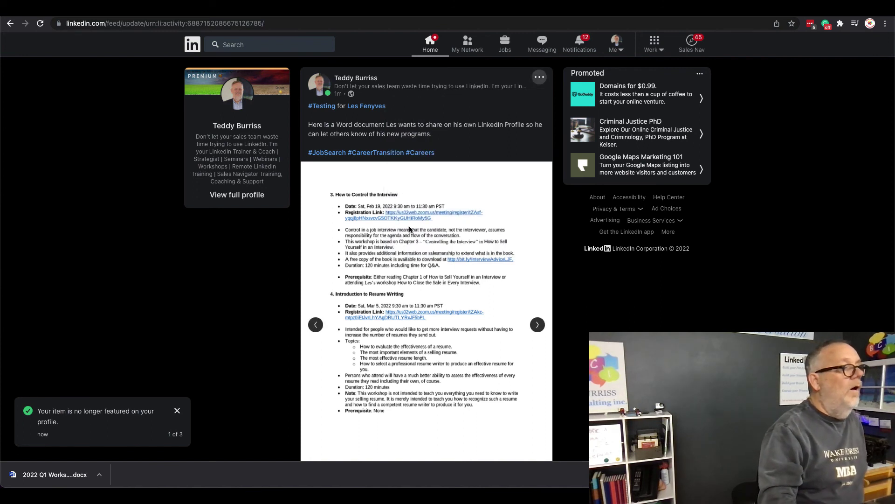